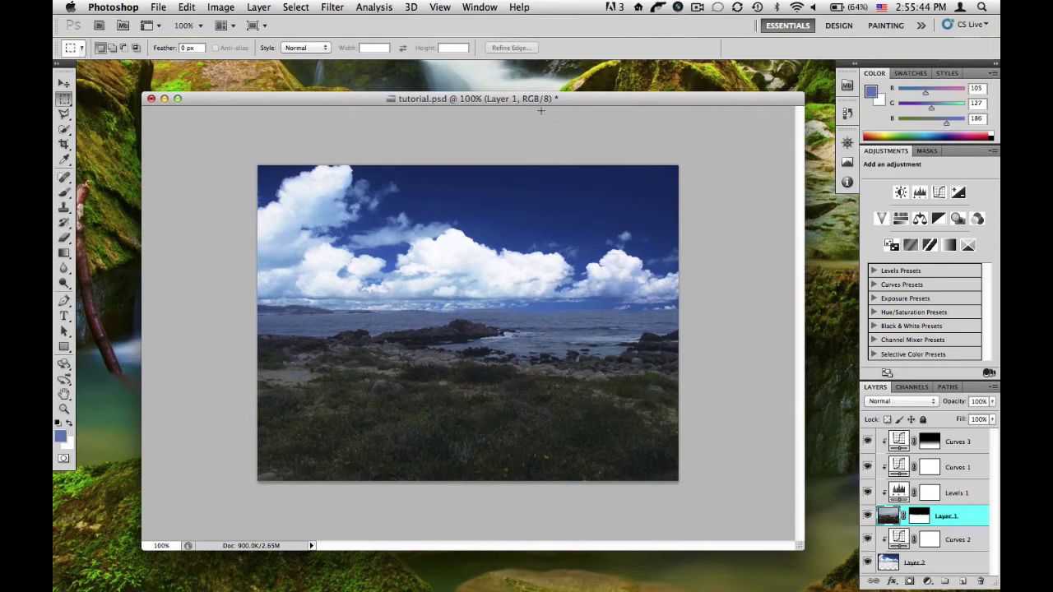
Nudge the base tutorial.psd window, which holds only masked Layer 1 over Layer 2.
drag(589, 98, 585, 102)
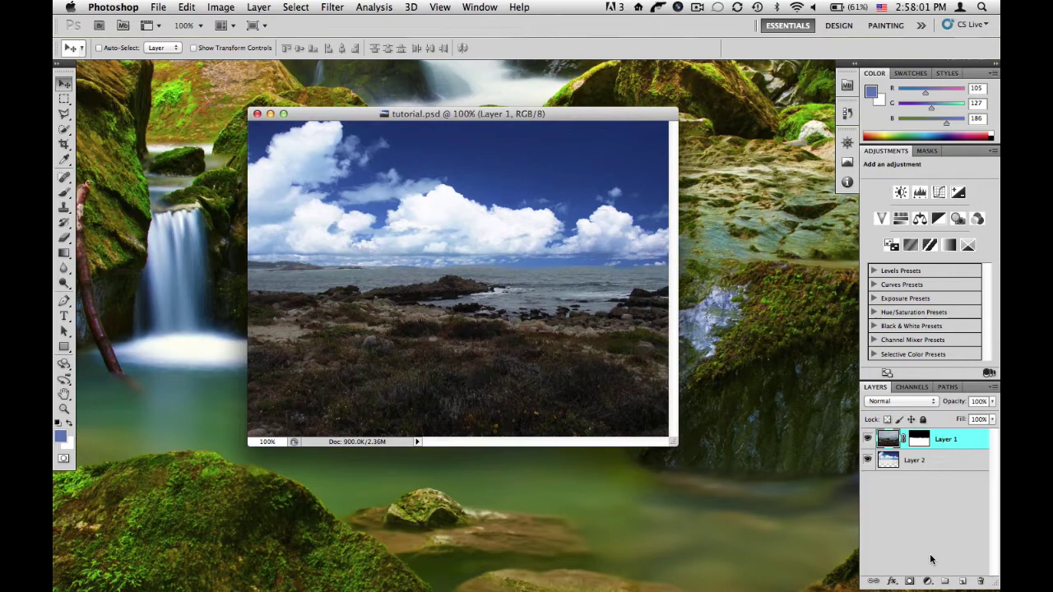
Add a Curves 1 adjustment layer above Layer 1 from the Layers panel's adjustment menu.
click(927, 581)
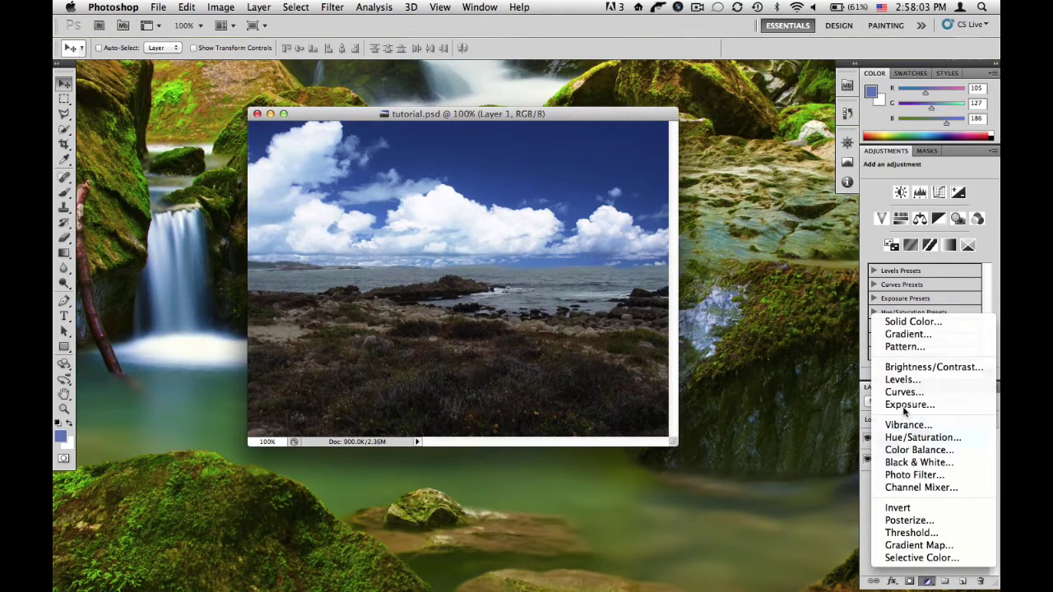
click(220, 6)
mouse_move(250, 47)
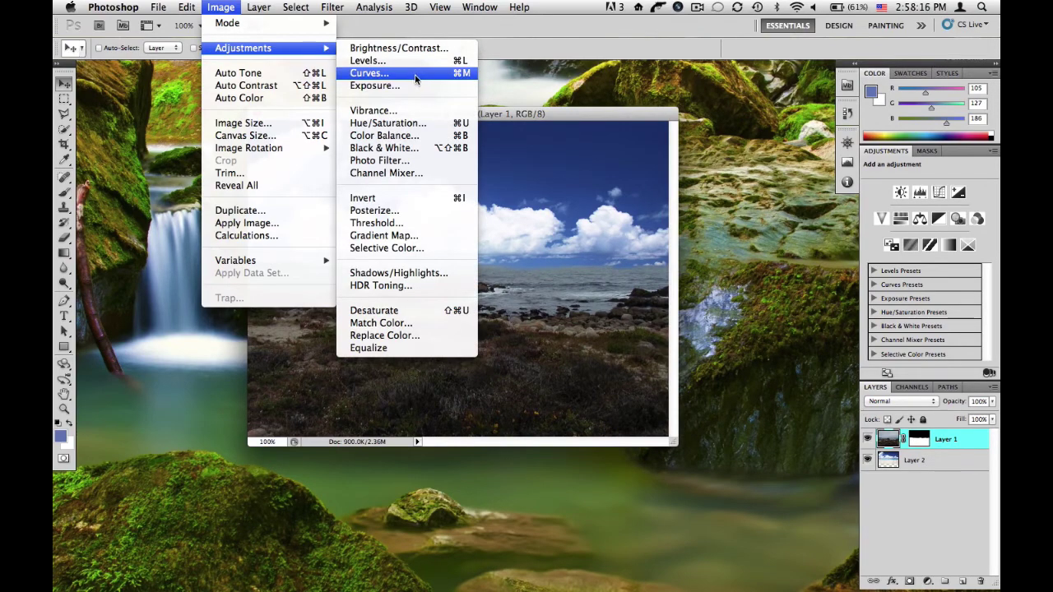
click(581, 112)
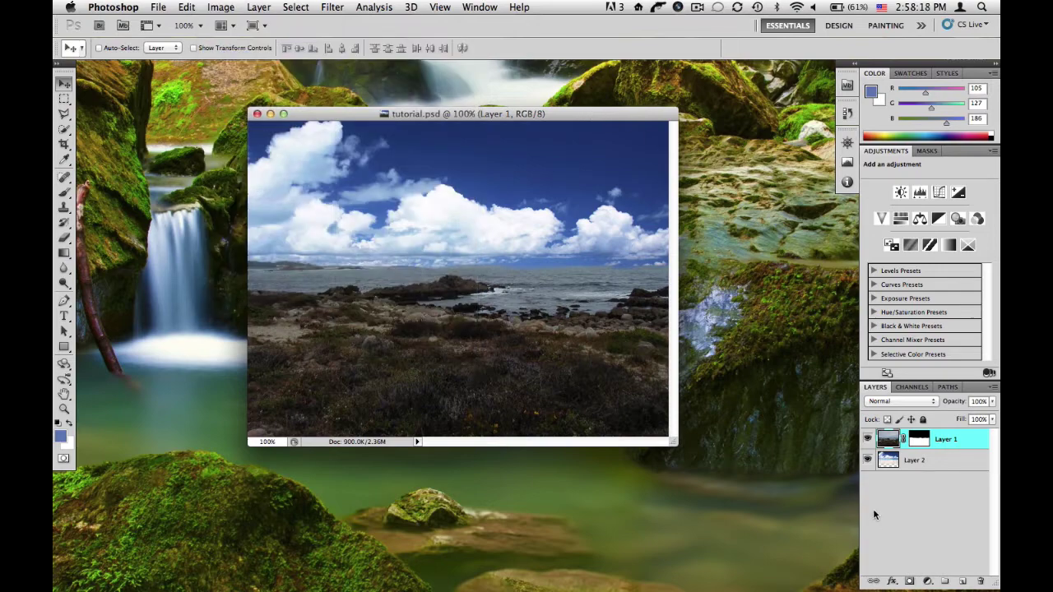
click(929, 582)
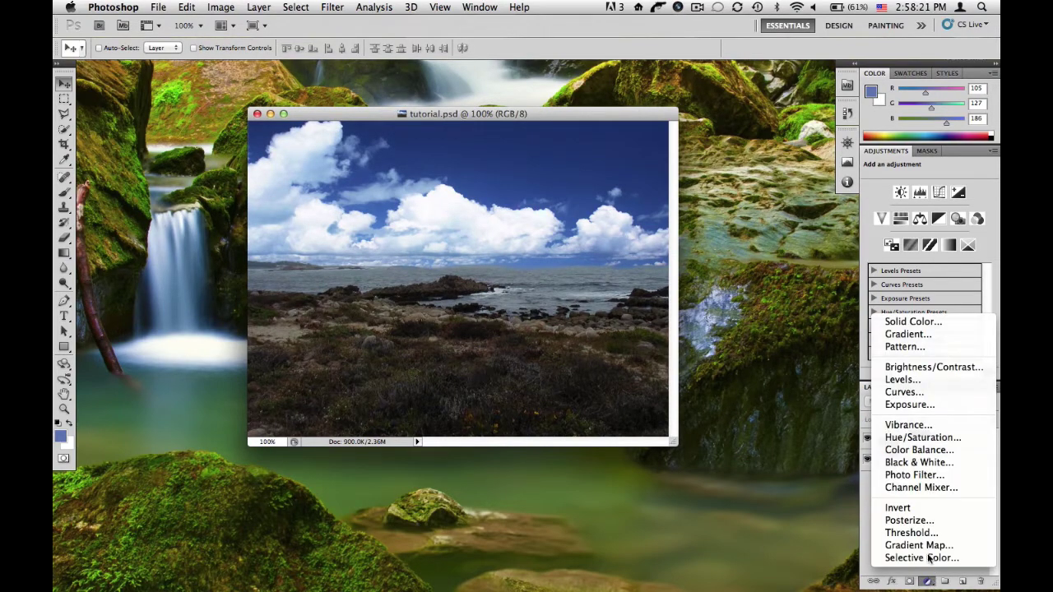
click(913, 393)
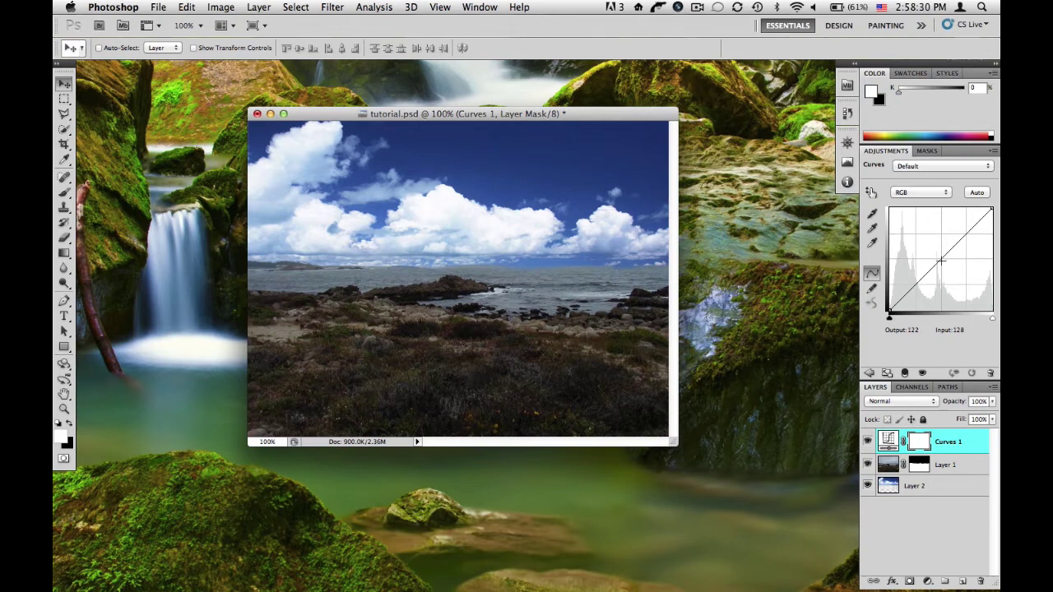
Raise the Curves 1 midtone point to input 124, output 136 to brighten the photo.
mouse_move(939, 260)
mouse_down()
mouse_move(940, 239)
mouse_move(934, 253)
mouse_up()
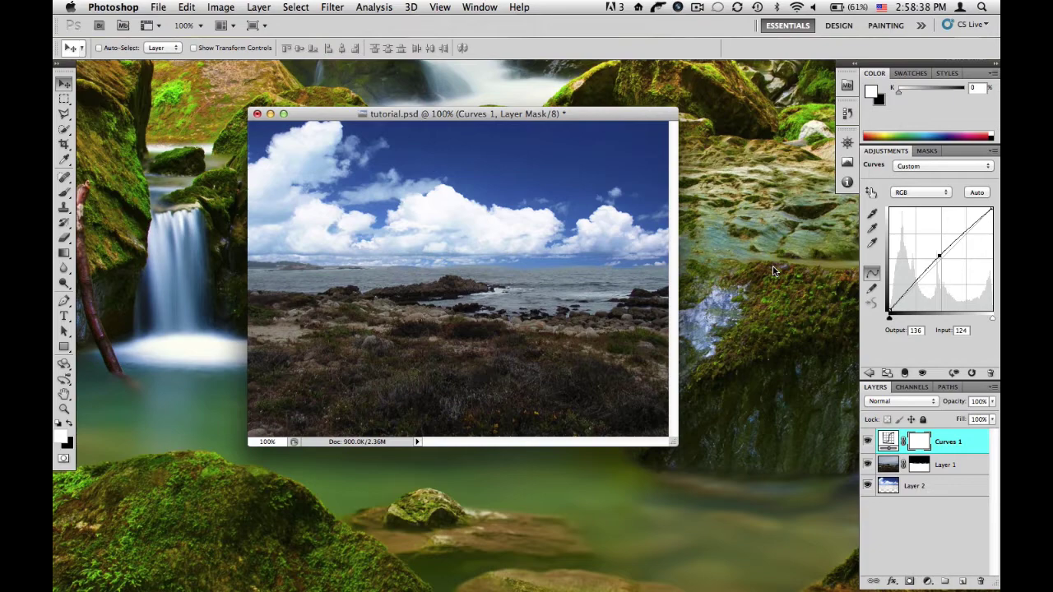
click(229, 8)
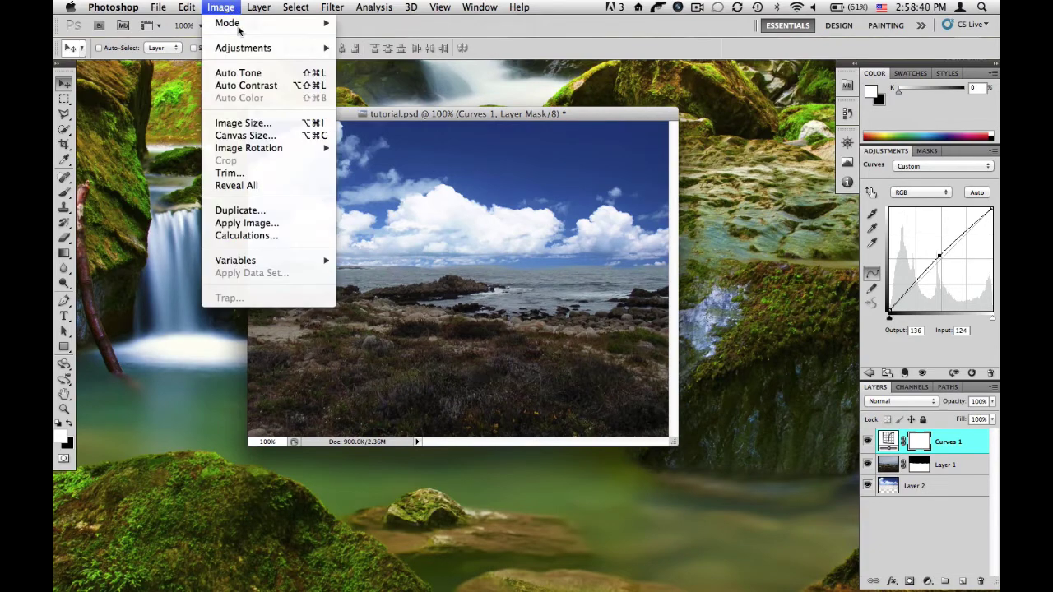
click(236, 7)
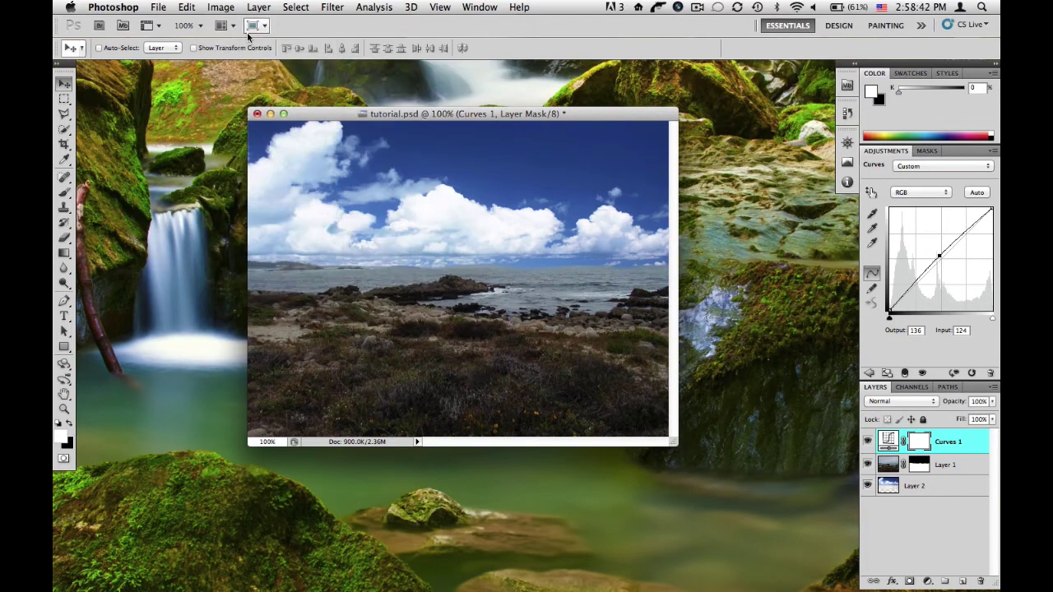
Clip Curves 1 to Layer 1 and move its RGB point to input 109, output 119.
right_click(943, 443)
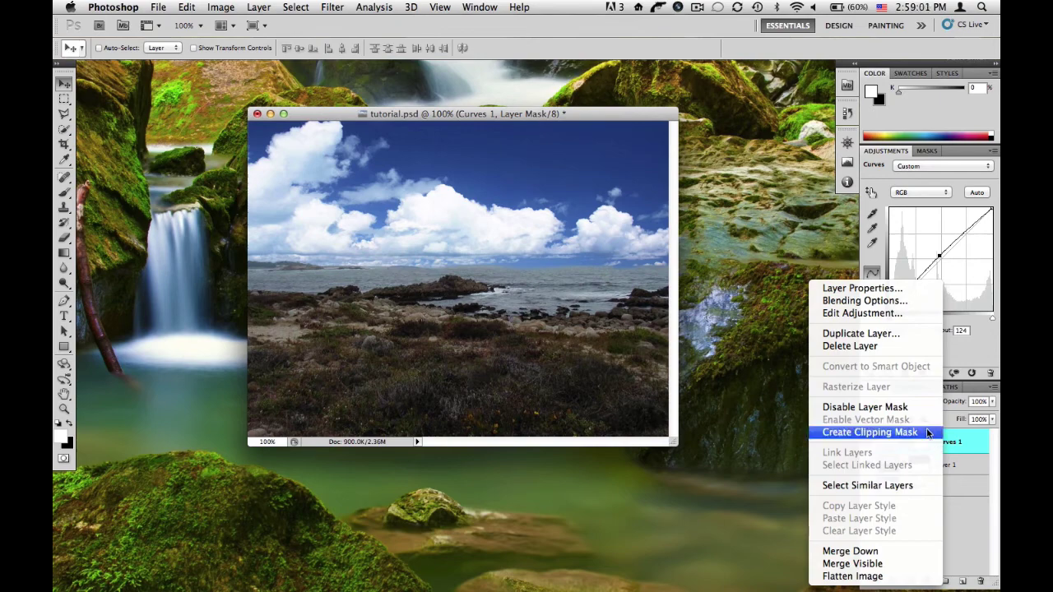
click(929, 433)
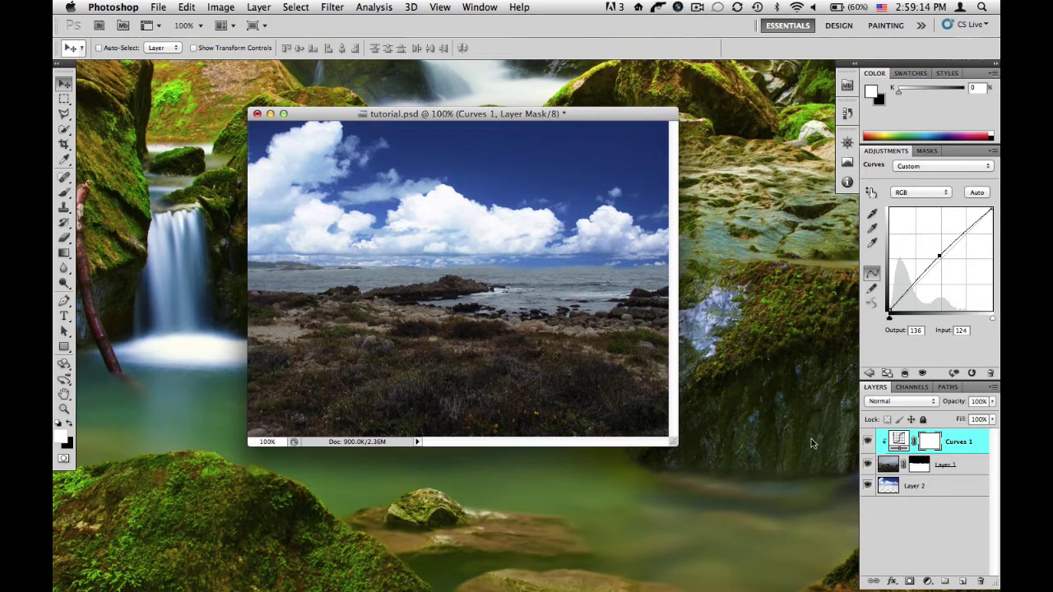
click(899, 441)
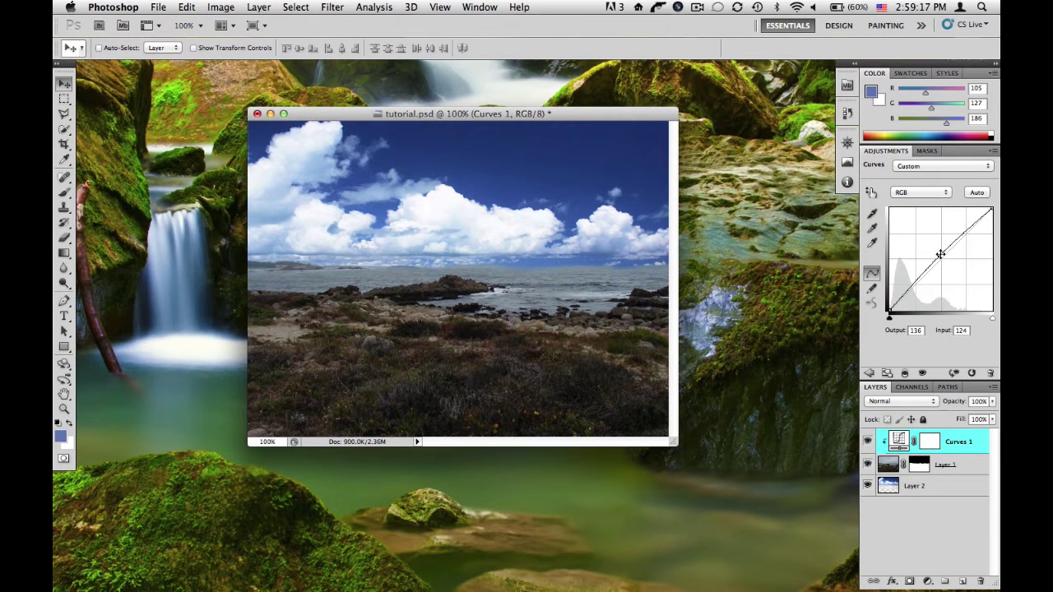
mouse_move(941, 255)
mouse_down()
mouse_move(931, 247)
mouse_move(945, 265)
mouse_move(933, 262)
mouse_up()
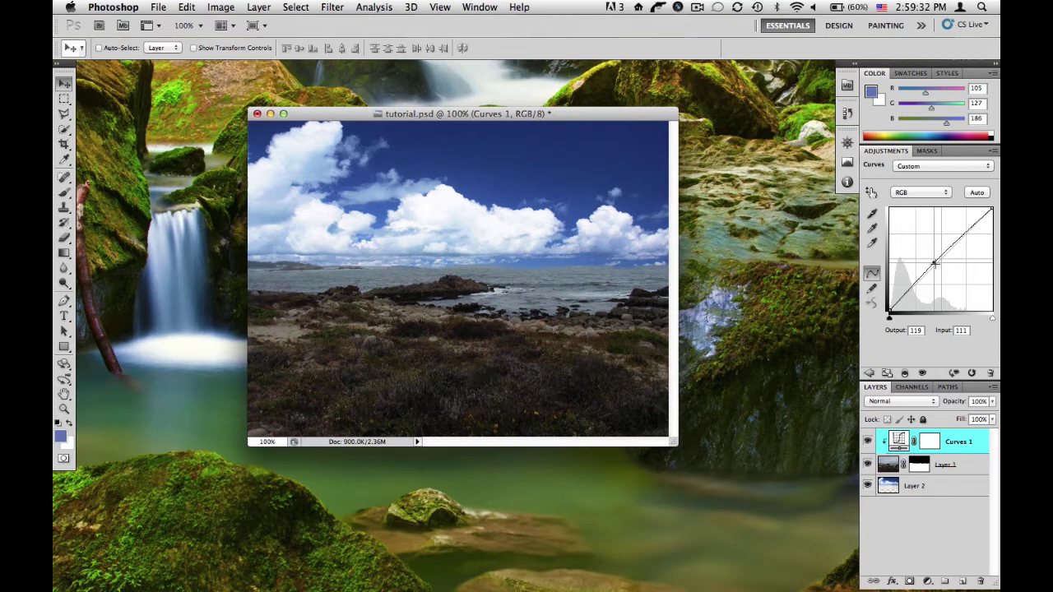
click(923, 197)
Darken the Red channel midtones slightly in Curves 1, previewing the Red channel alone.
click(925, 202)
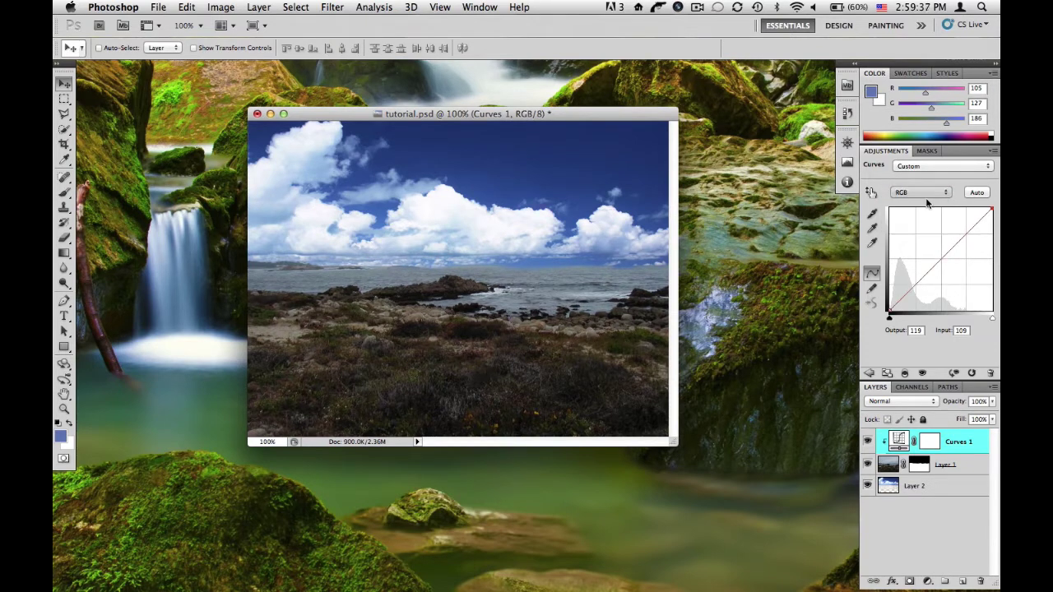
click(910, 387)
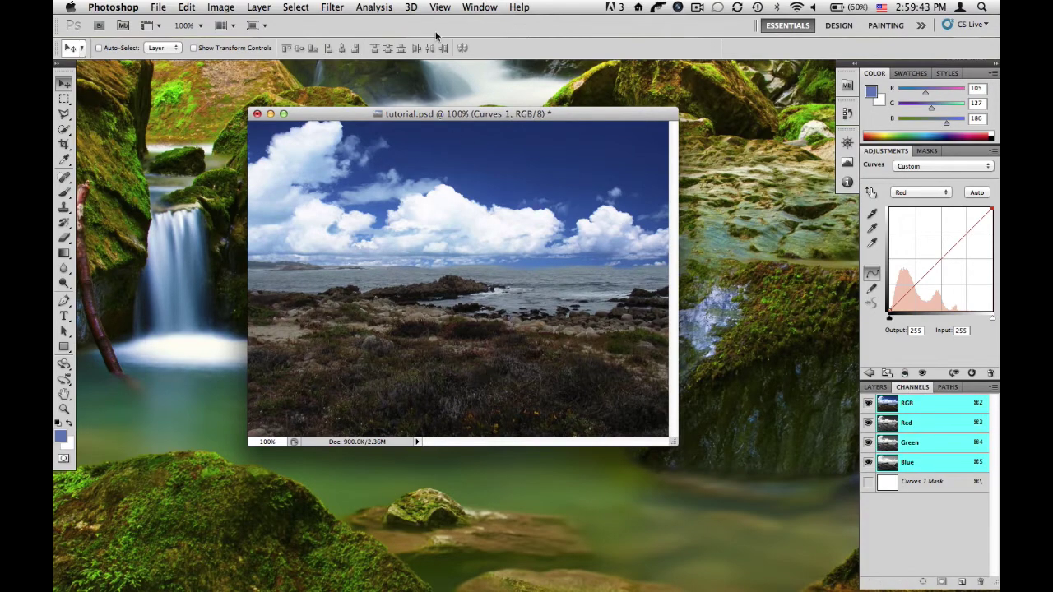
click(494, 7)
click(905, 422)
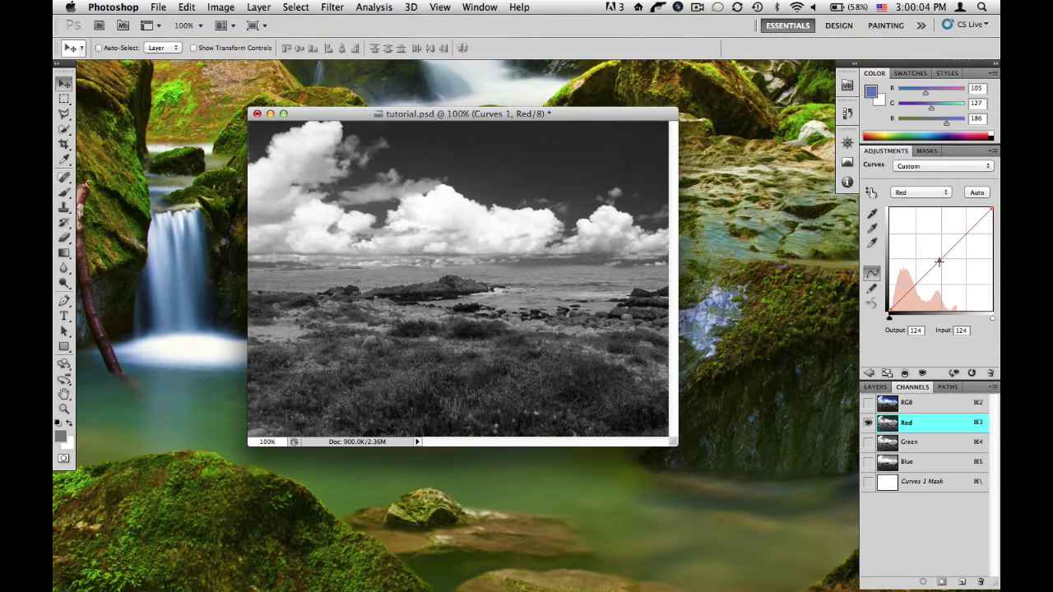
drag(939, 262, 941, 264)
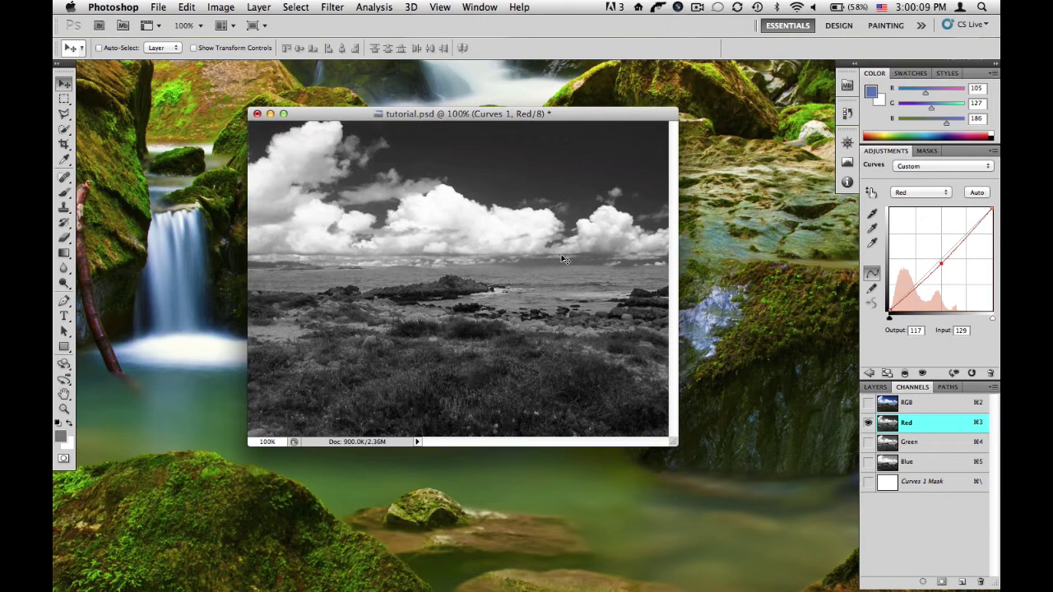
Darken the Green channel midtones slightly, previewing the Green channel alone.
click(914, 442)
click(910, 197)
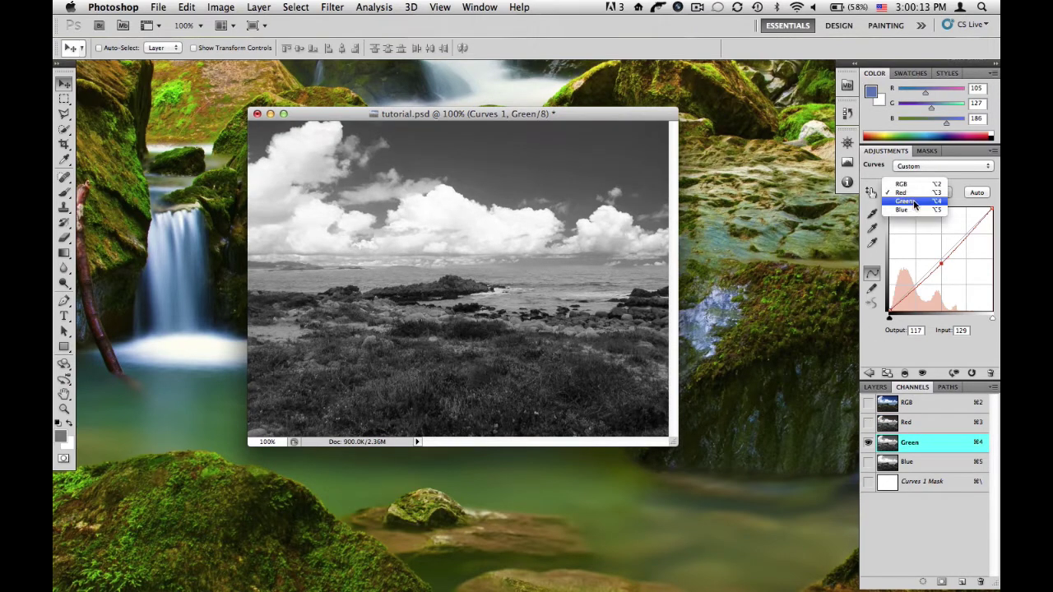
click(913, 205)
drag(935, 258, 940, 262)
Lift the Blue channel curve to input 107, output 130 to add blue.
click(927, 197)
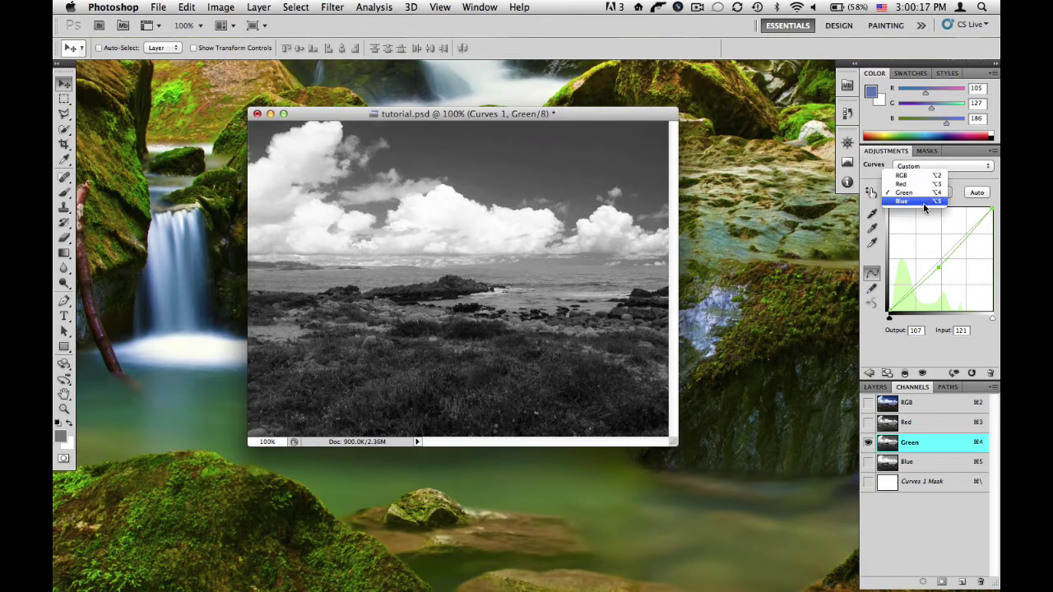
click(920, 205)
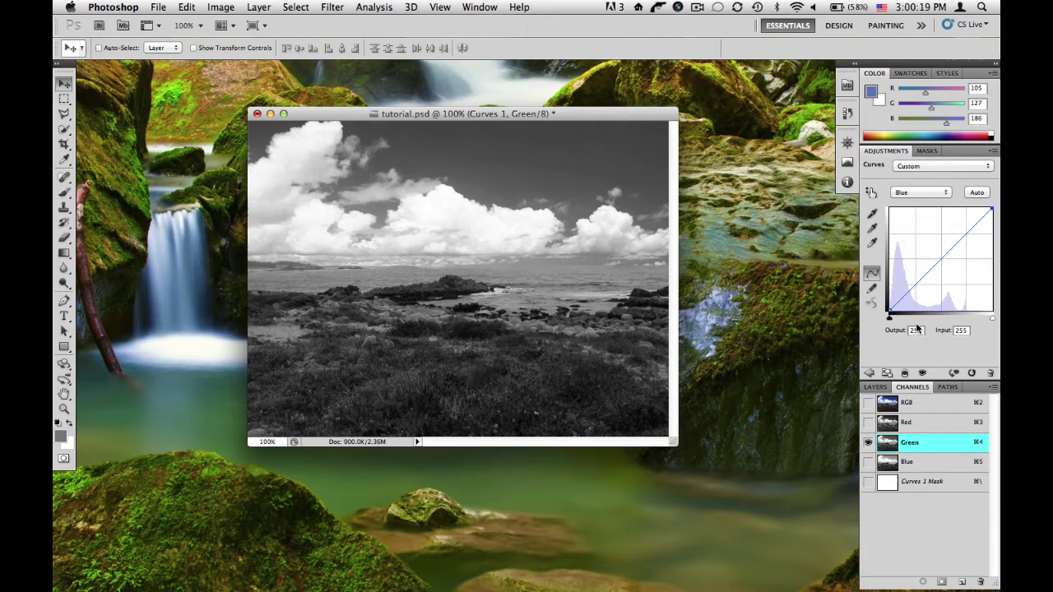
click(923, 462)
click(933, 261)
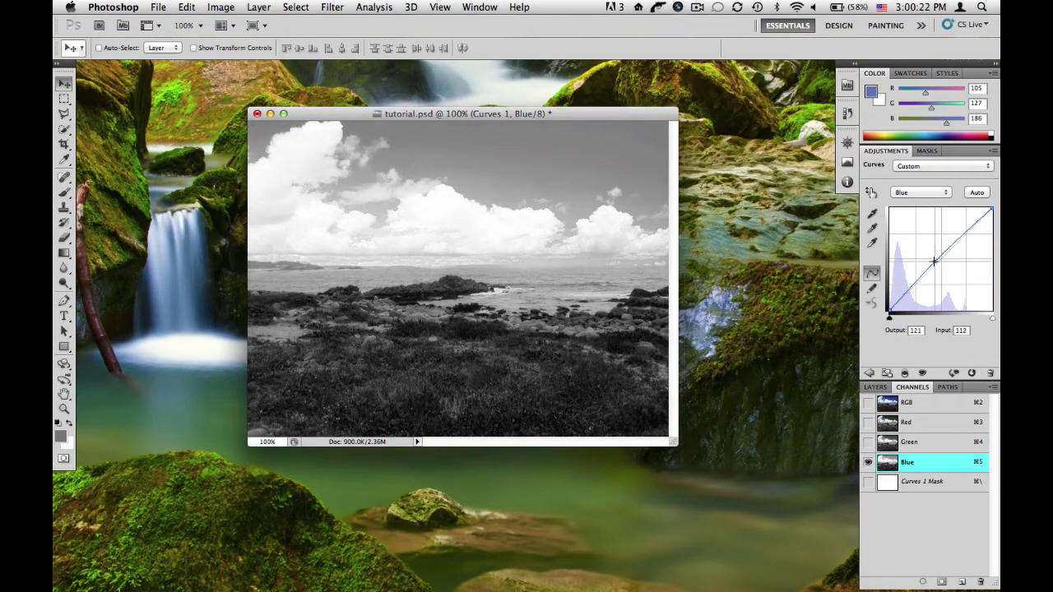
drag(934, 261, 931, 255)
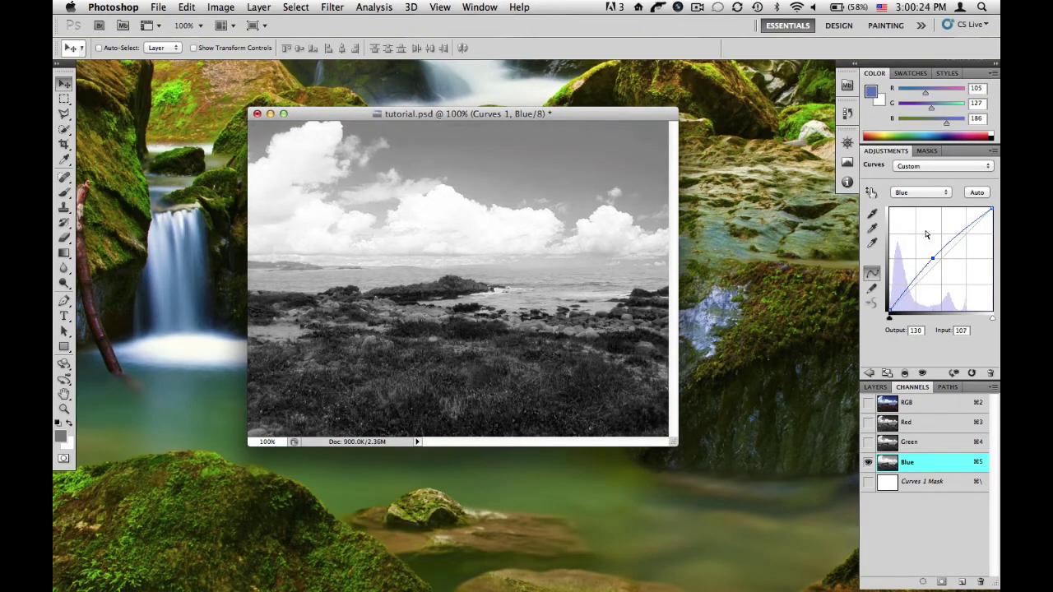
Switch back to the composite RGB curve and show all colour channels again.
click(923, 195)
click(915, 172)
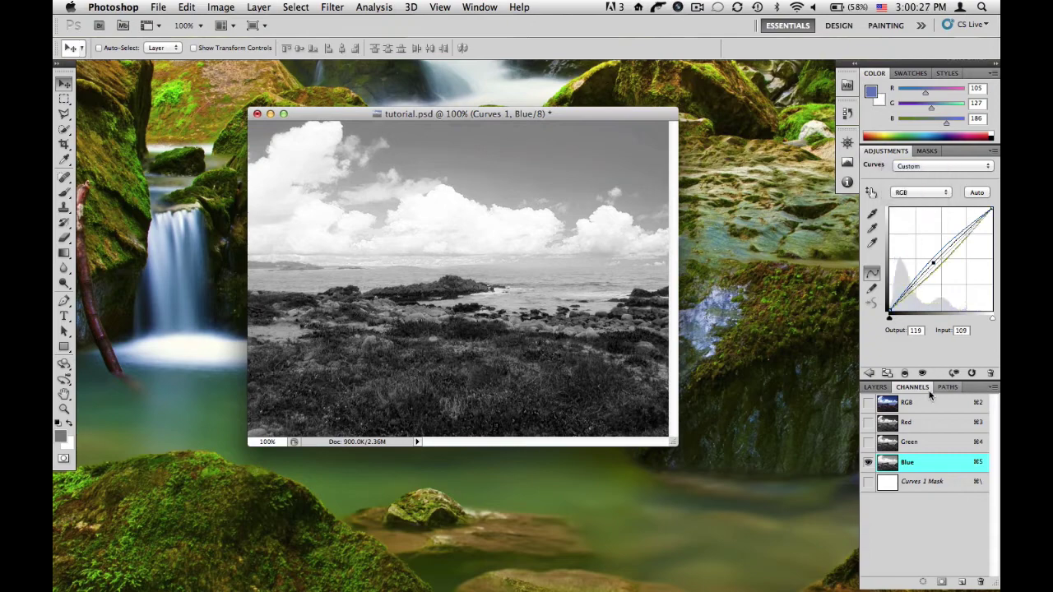
click(922, 404)
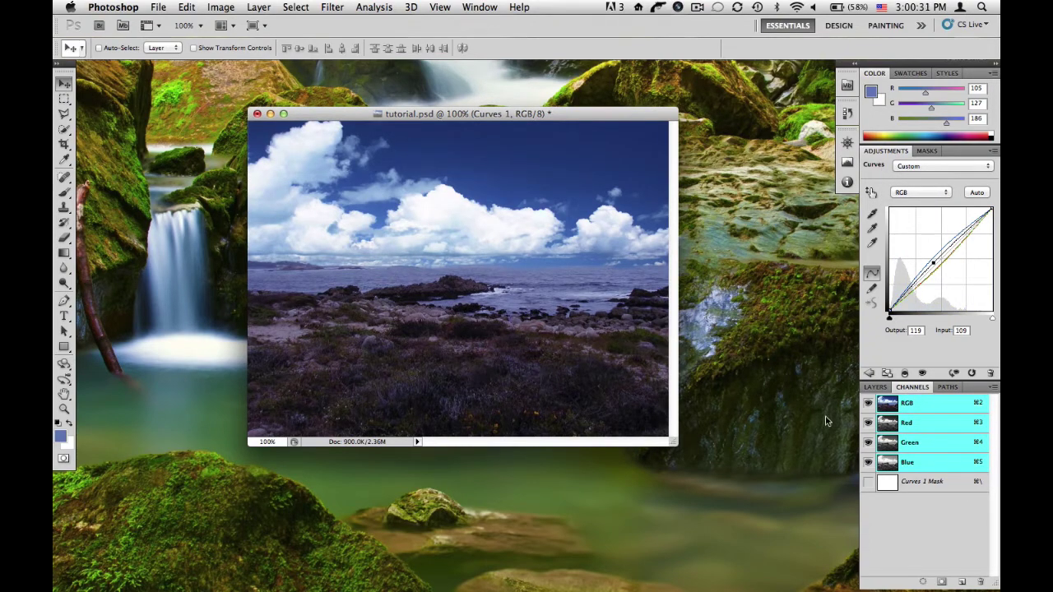
Fine-tune the Blue channel curve once more and return to the RGB composite.
click(921, 192)
click(913, 218)
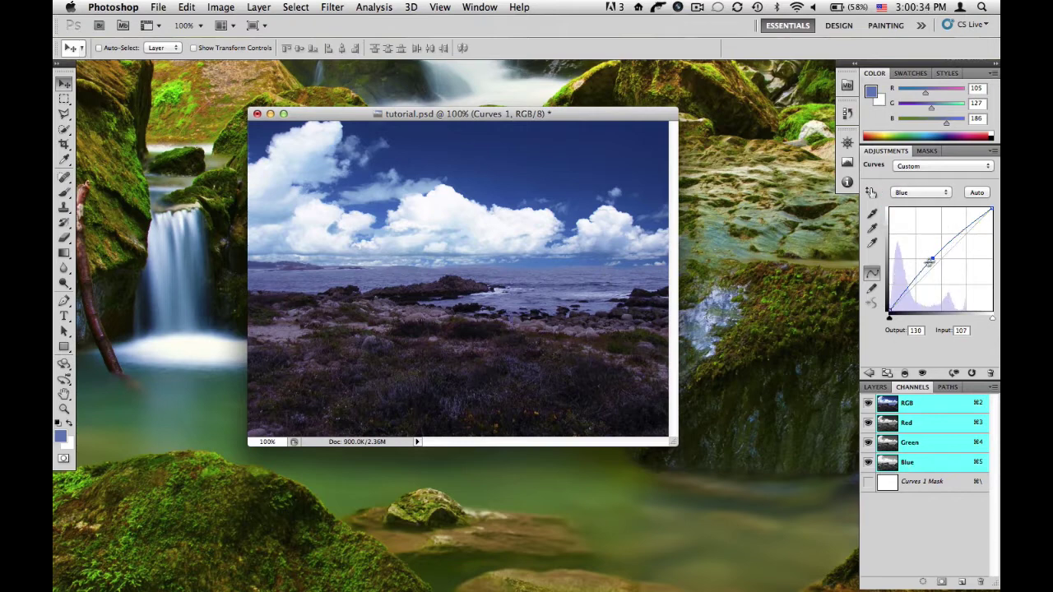
drag(933, 256, 933, 265)
click(918, 196)
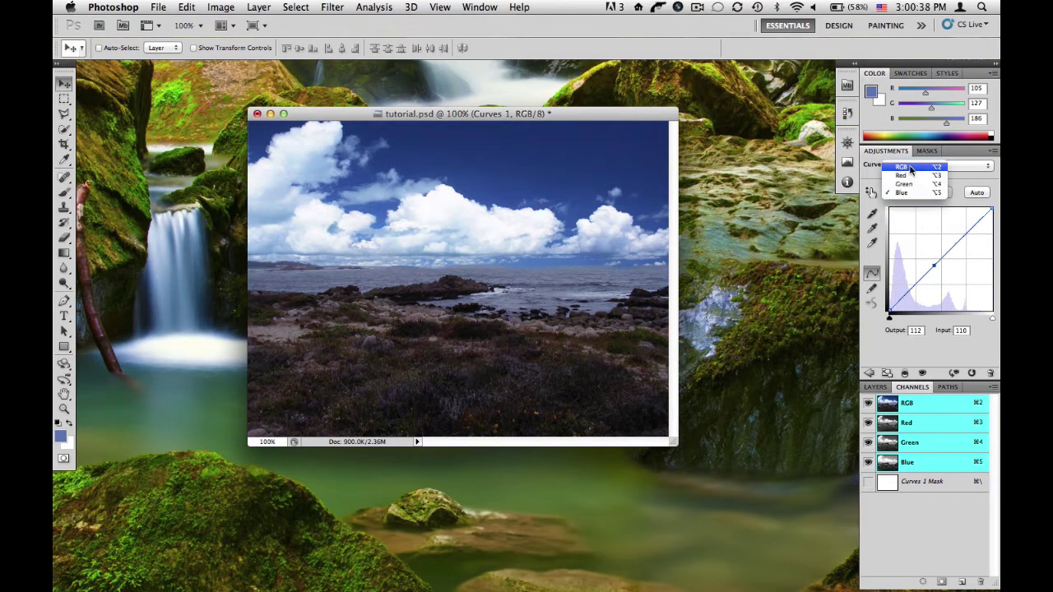
click(903, 167)
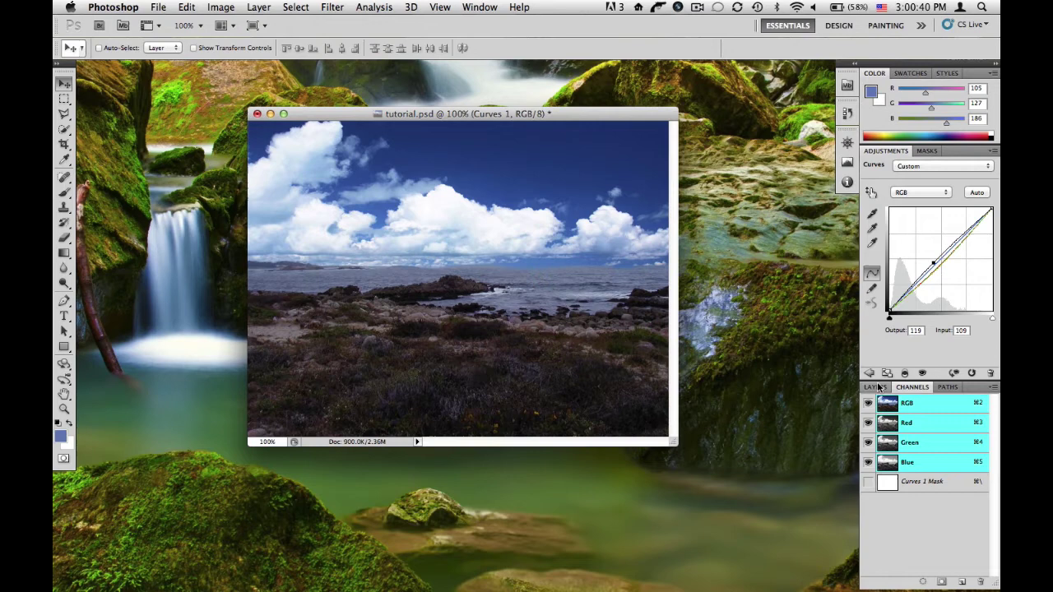
click(875, 387)
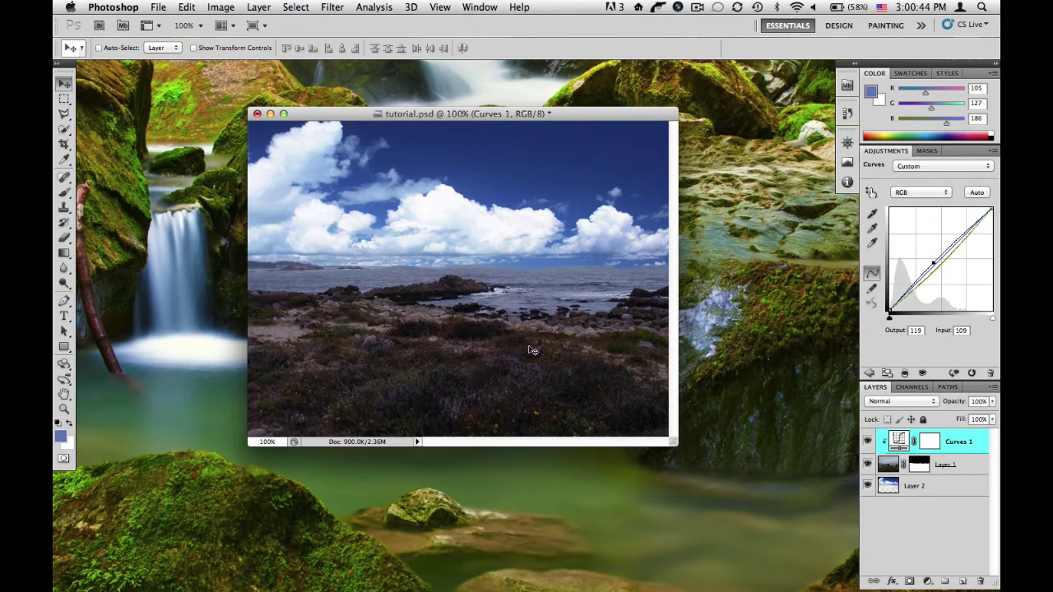
Add a Curves 2 adjustment layer and clip it to the layers below.
click(927, 571)
click(928, 581)
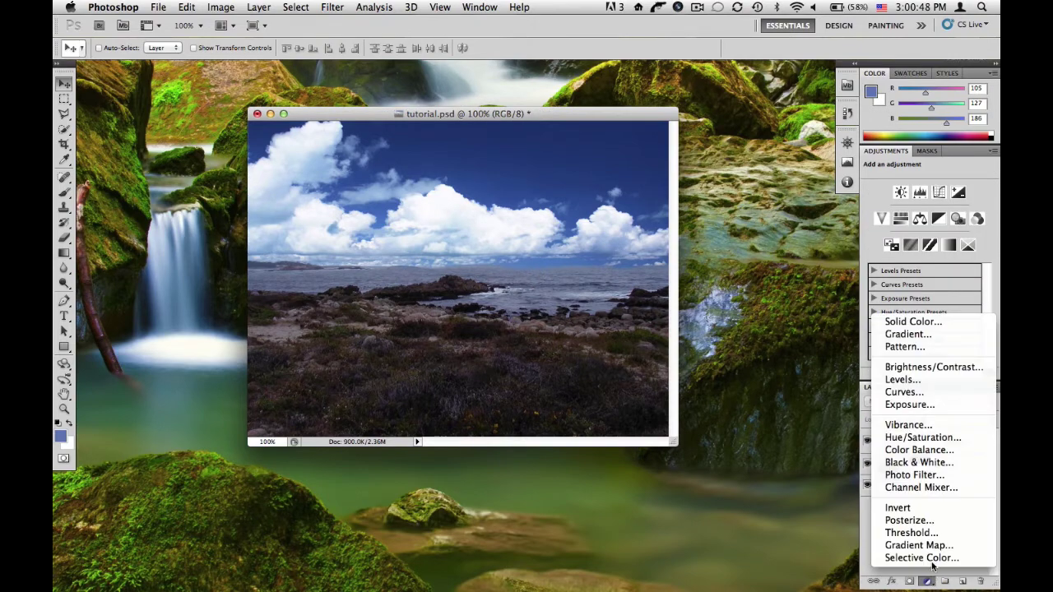
click(905, 395)
right_click(939, 443)
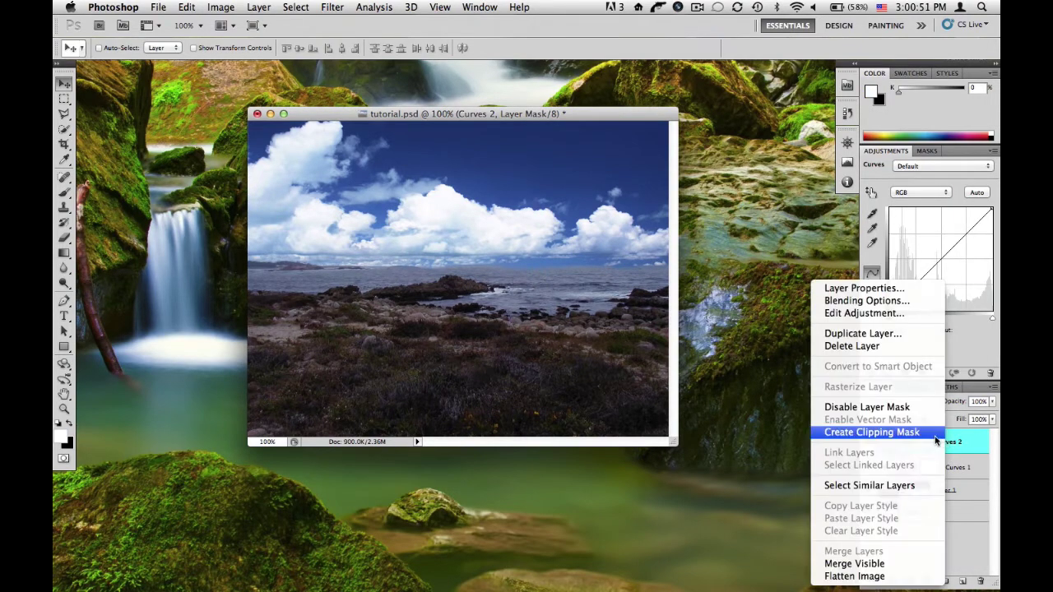
click(931, 433)
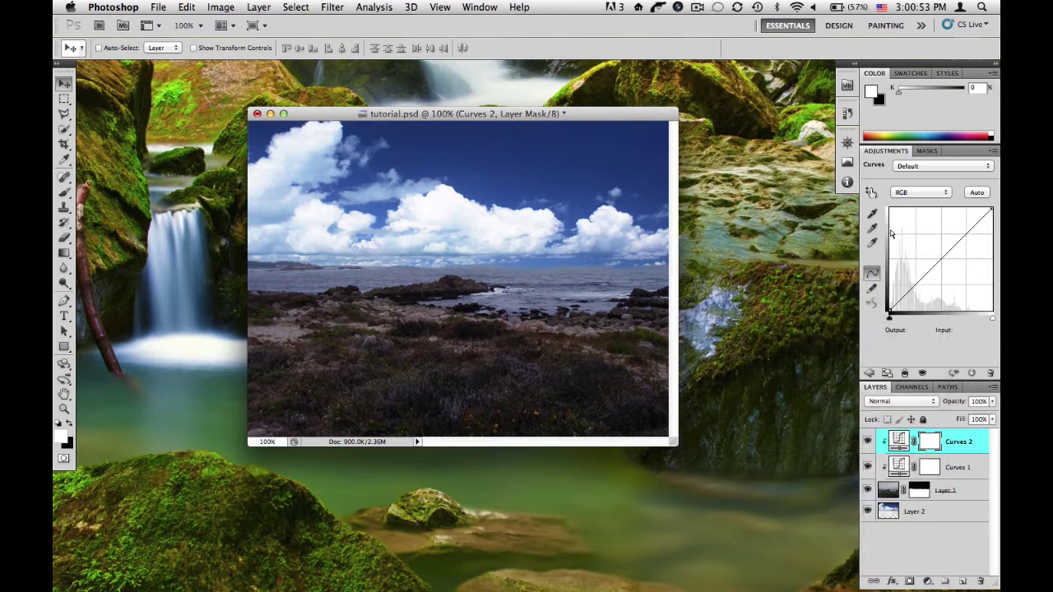
Pull the Curves 2 Blue point down to input 139, output 105 to warm the photo.
click(908, 199)
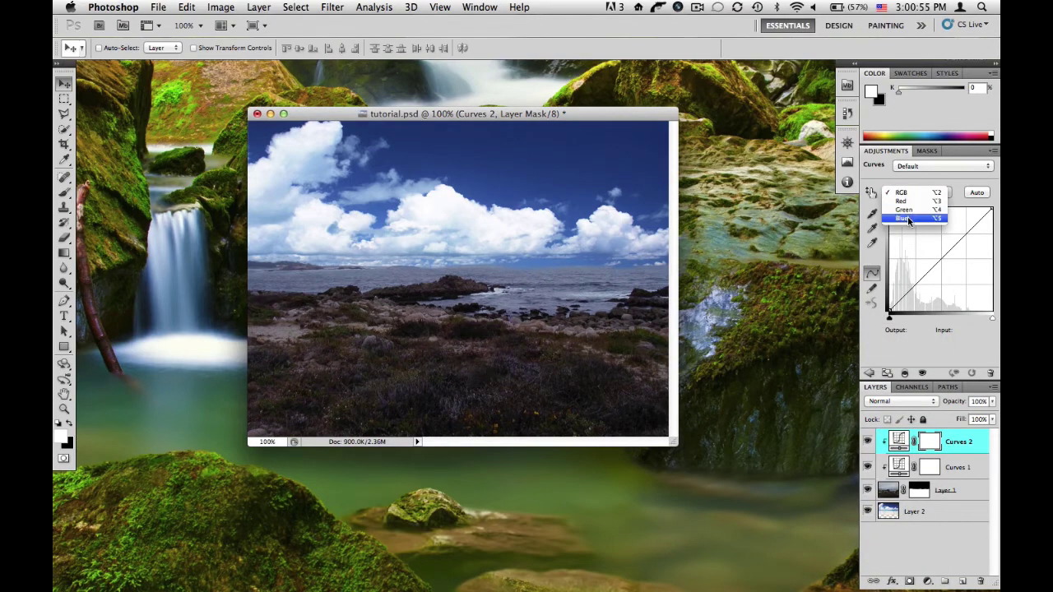
click(913, 252)
drag(937, 262, 946, 269)
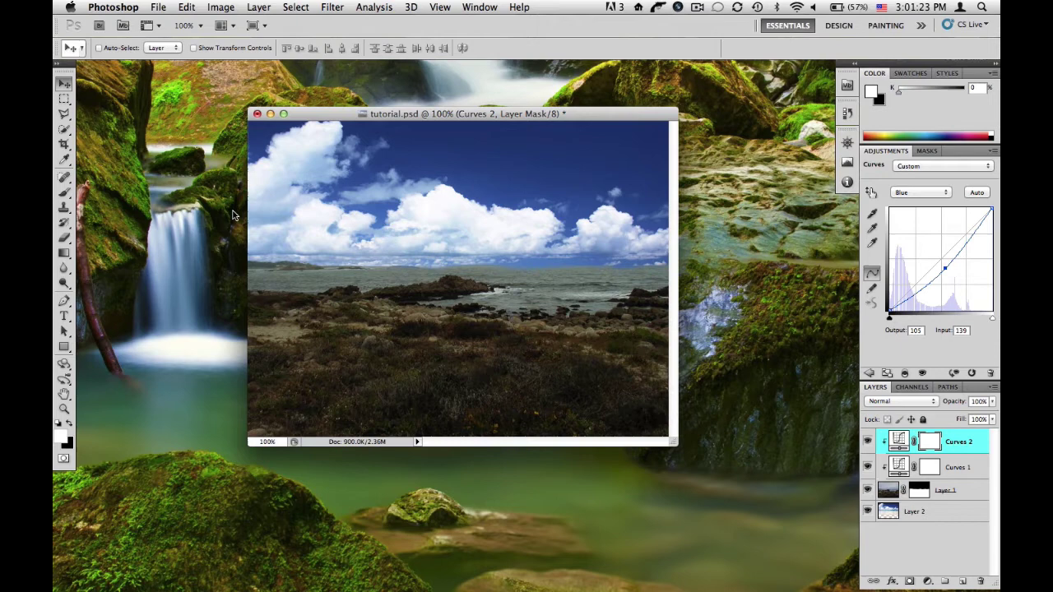
Draw a top-to-bottom linear gradient on the Curves 2 mask, limiting the warming to the lower photo.
key(g)
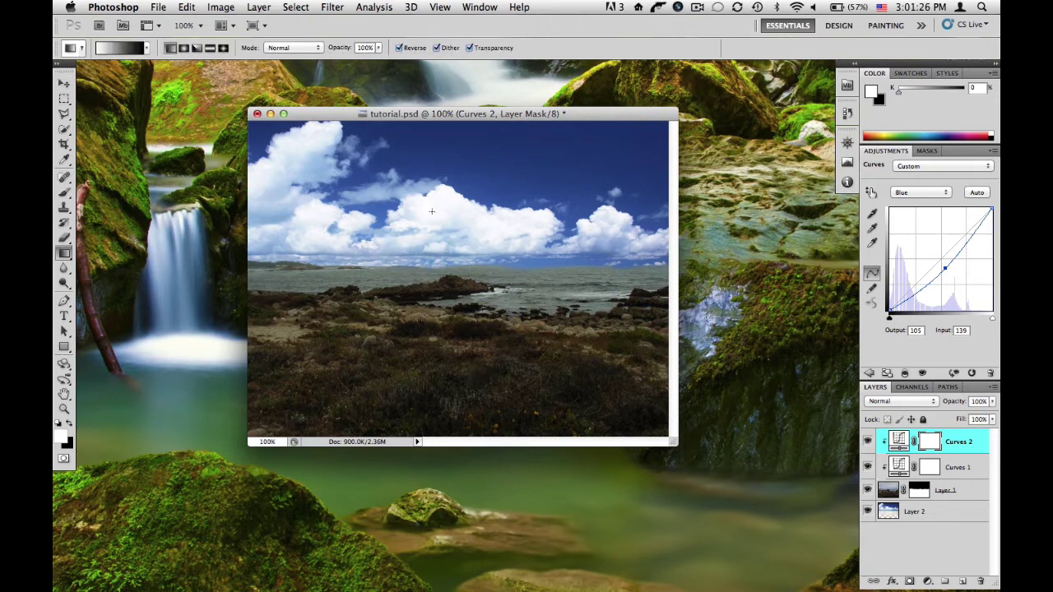
click(171, 47)
drag(485, 342, 483, 374)
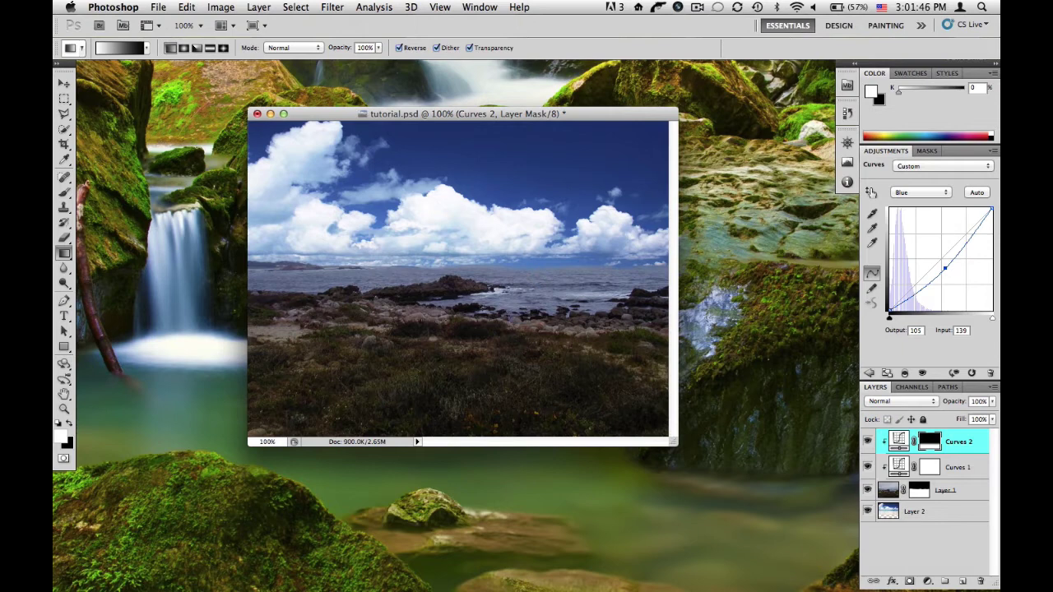
drag(457, 320, 460, 431)
key(b)
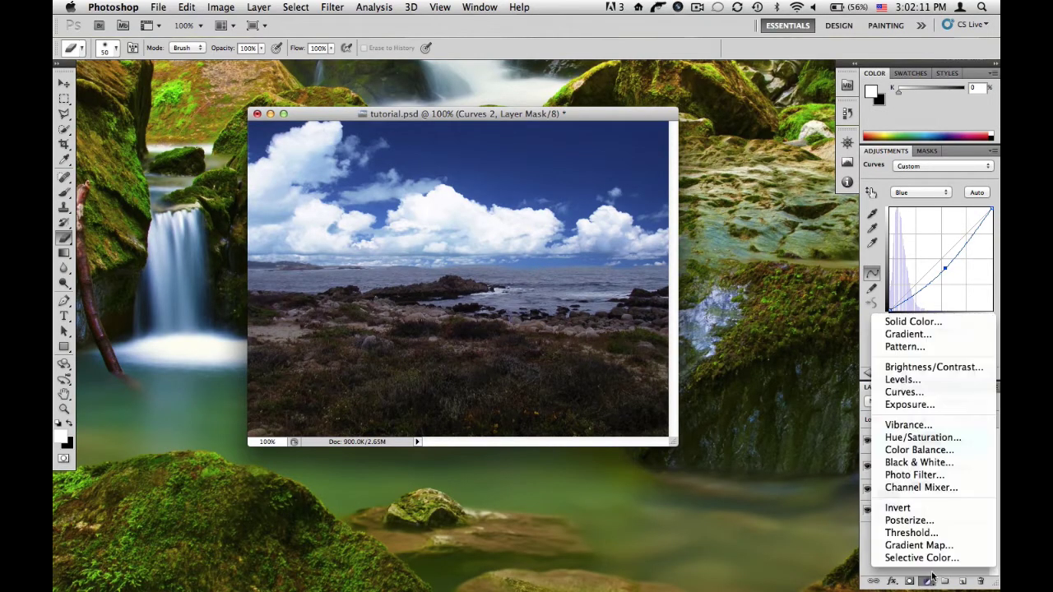
Add a clipped Brightness/Contrast layer at Brightness 40, Contrast 19, masked out along the horizon.
click(898, 371)
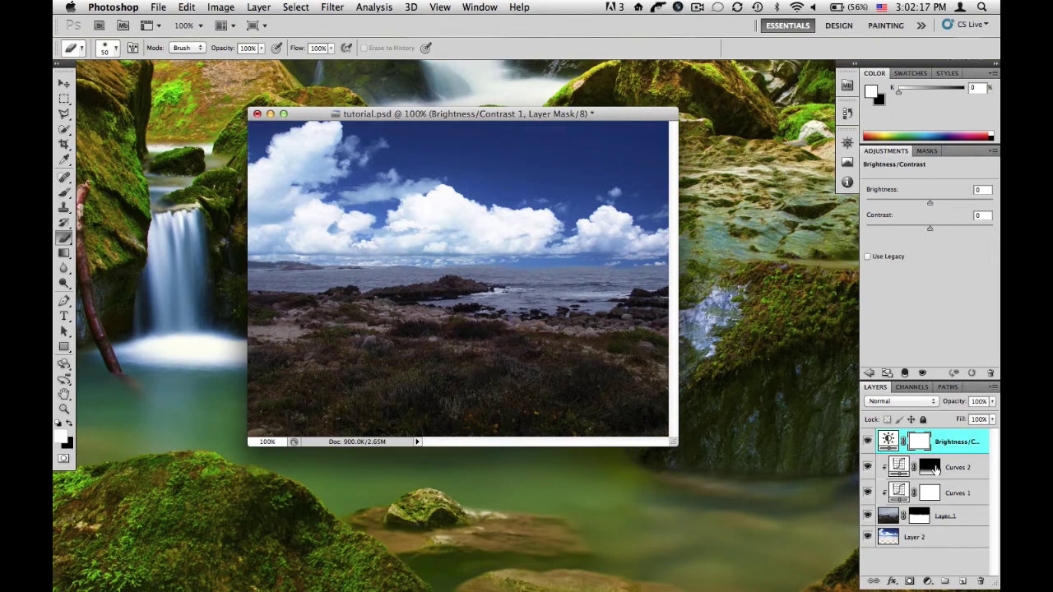
right_click(935, 469)
key(Escape)
right_click(948, 442)
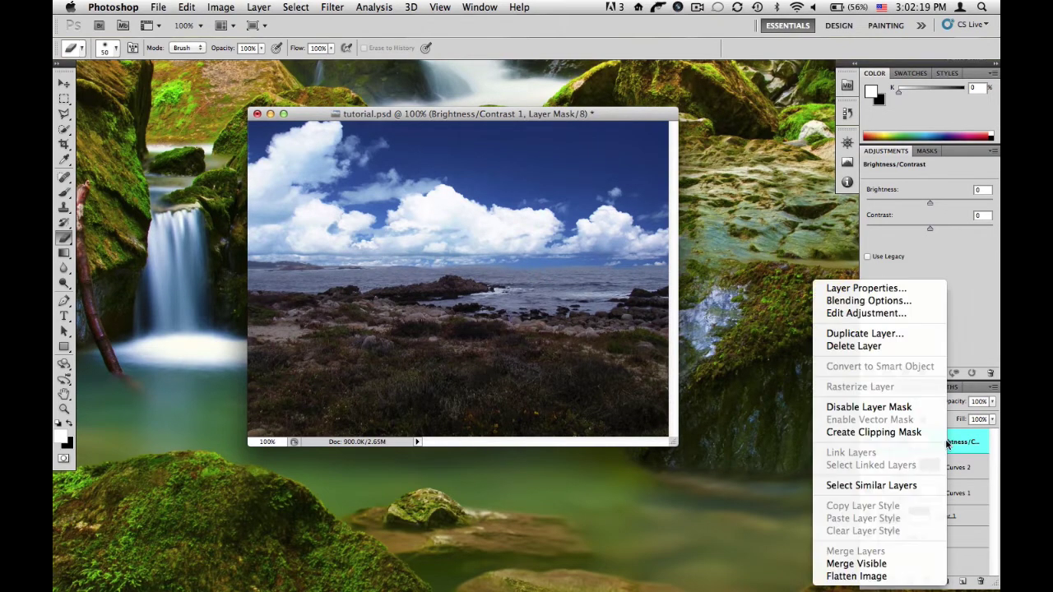
click(920, 433)
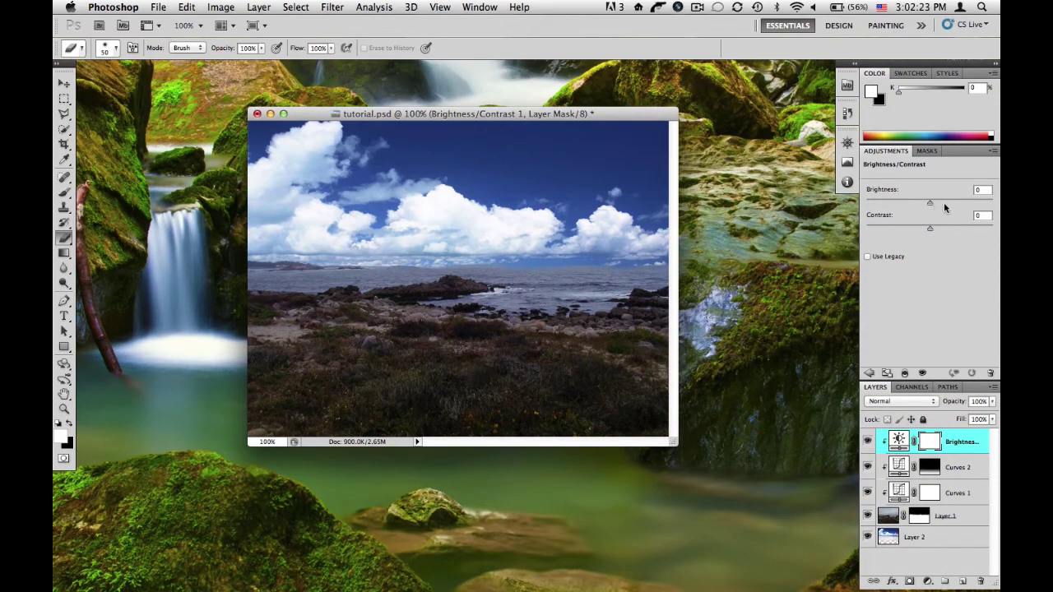
drag(933, 201, 941, 228)
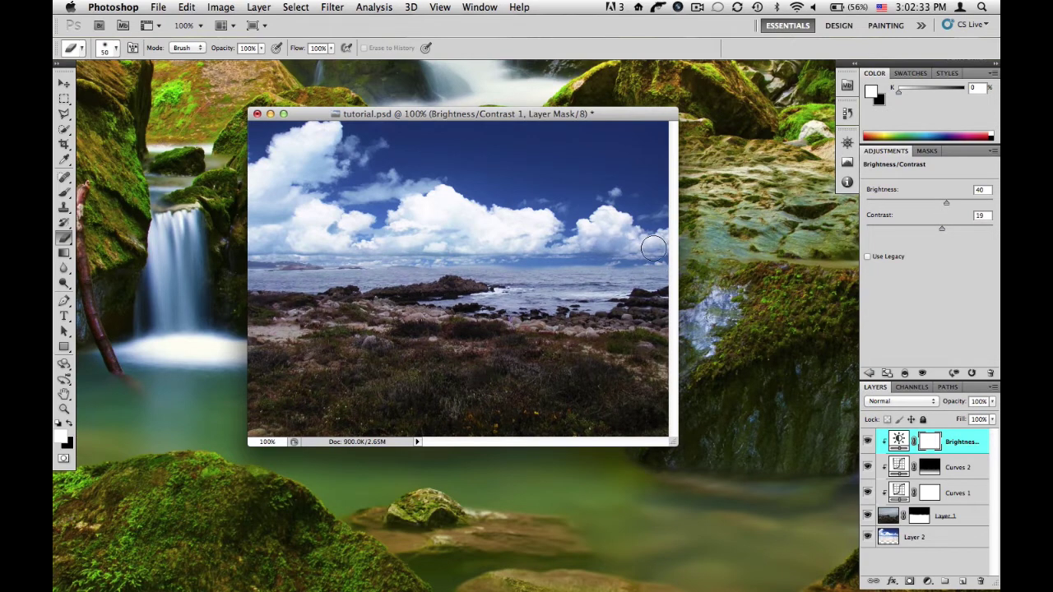
mouse_move(665, 265)
mouse_down()
mouse_move(555, 249)
mouse_move(610, 264)
mouse_move(516, 264)
mouse_move(349, 238)
mouse_move(404, 246)
mouse_move(291, 274)
mouse_move(239, 274)
mouse_move(586, 275)
mouse_move(525, 276)
mouse_move(537, 294)
mouse_move(497, 292)
mouse_move(646, 268)
mouse_move(675, 273)
mouse_move(608, 277)
mouse_move(558, 296)
mouse_move(367, 281)
mouse_move(360, 290)
mouse_move(510, 295)
mouse_move(479, 271)
mouse_move(520, 261)
mouse_up()
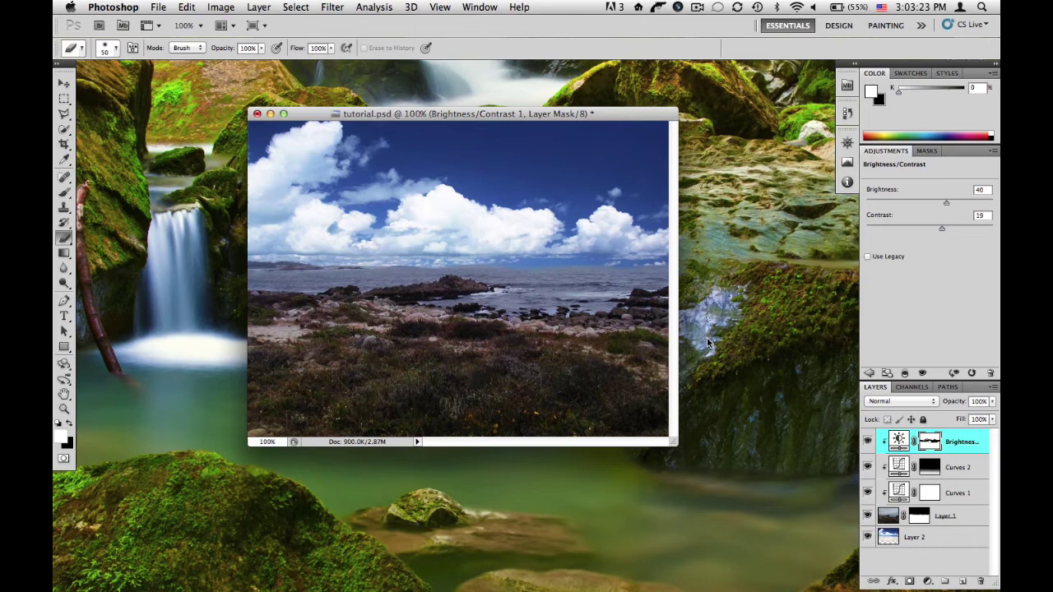
Drag the tutorial.psd window's corner outward so the whole image shows with space around it.
drag(673, 442, 695, 467)
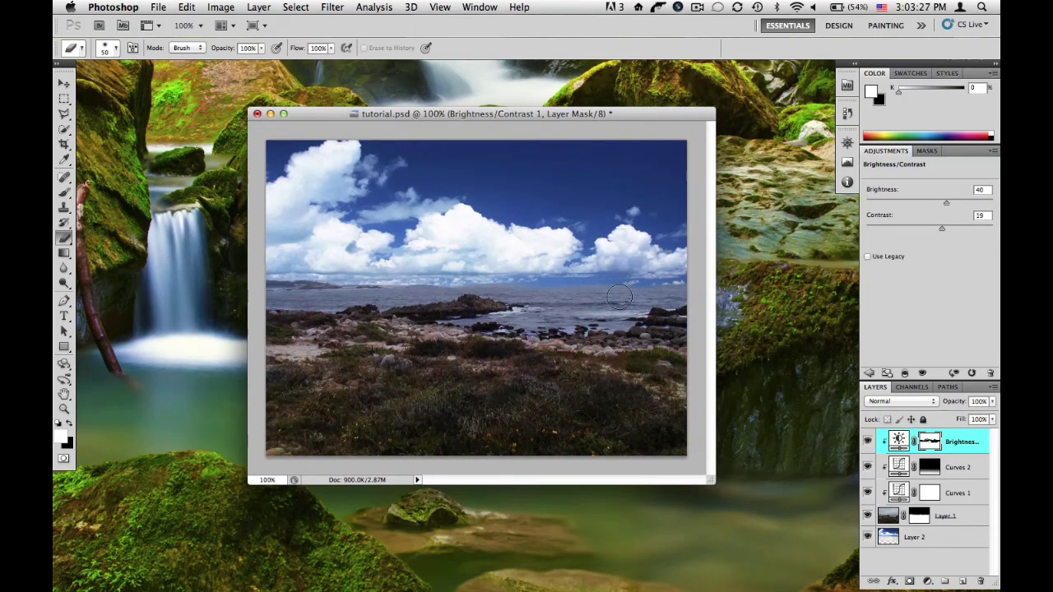